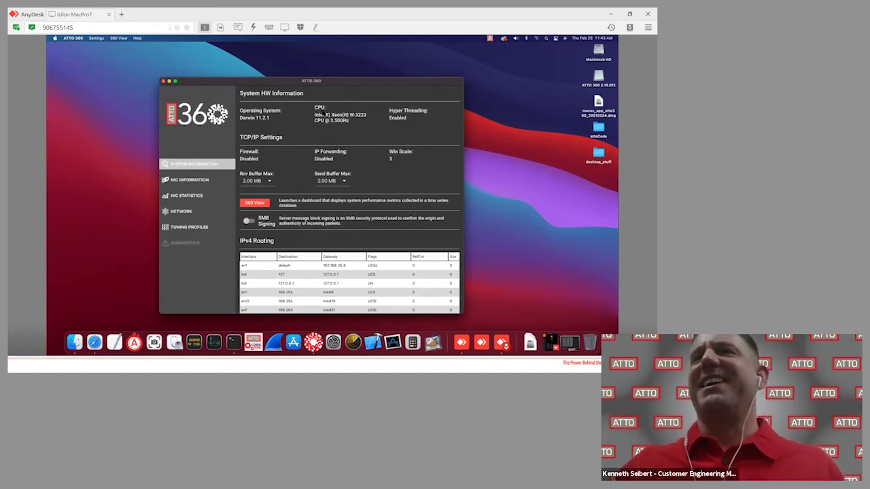
drag(307, 83, 305, 78)
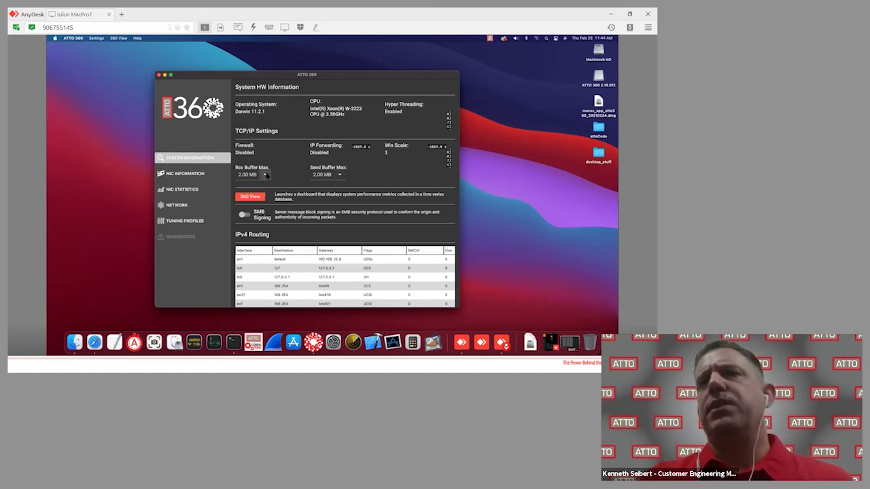
click(265, 175)
click(245, 213)
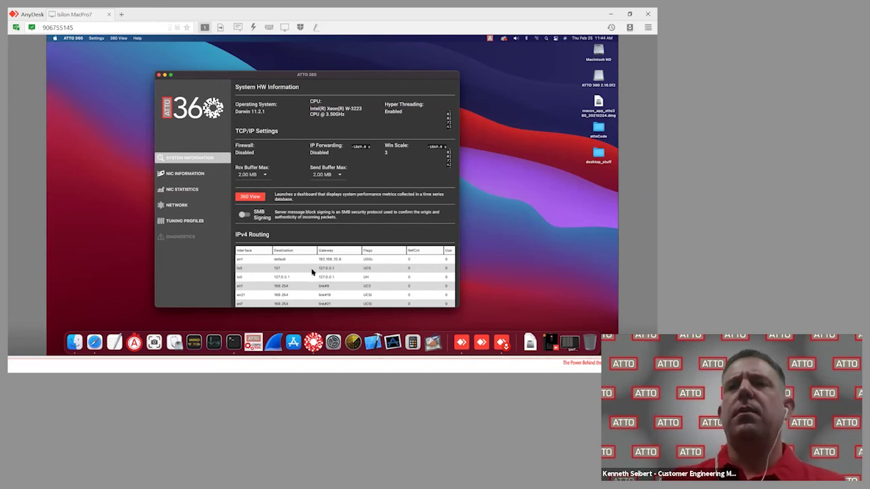
scroll(313, 272, down, 1)
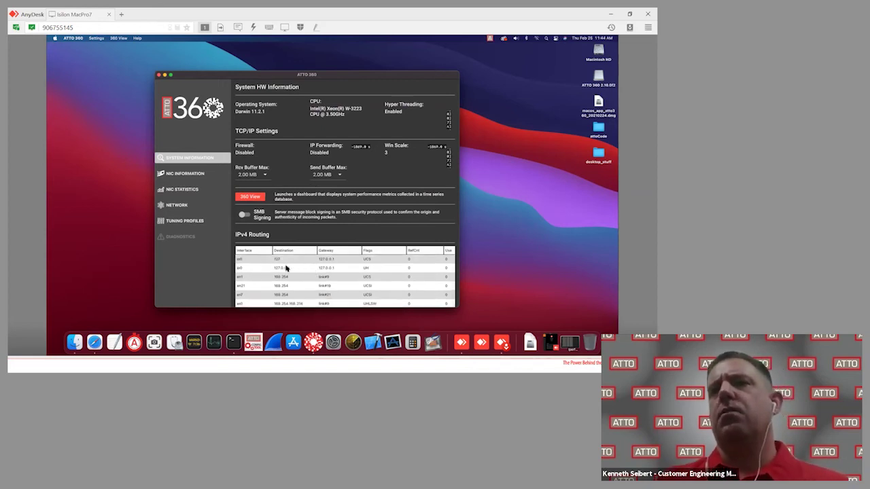
scroll(282, 269, down, 1)
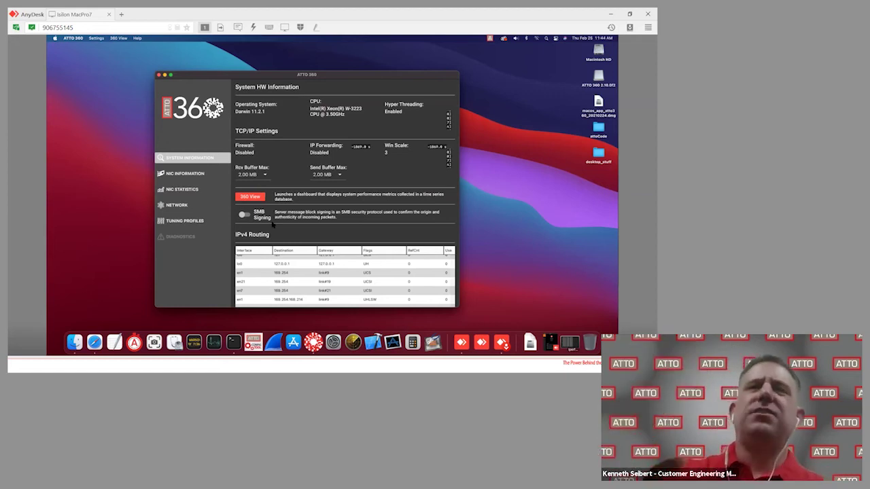
Show NIC Information for the en7 ATTO FastFrame N311 port: 100 Gb/s link, PCIe Gen 3 x16.
click(185, 175)
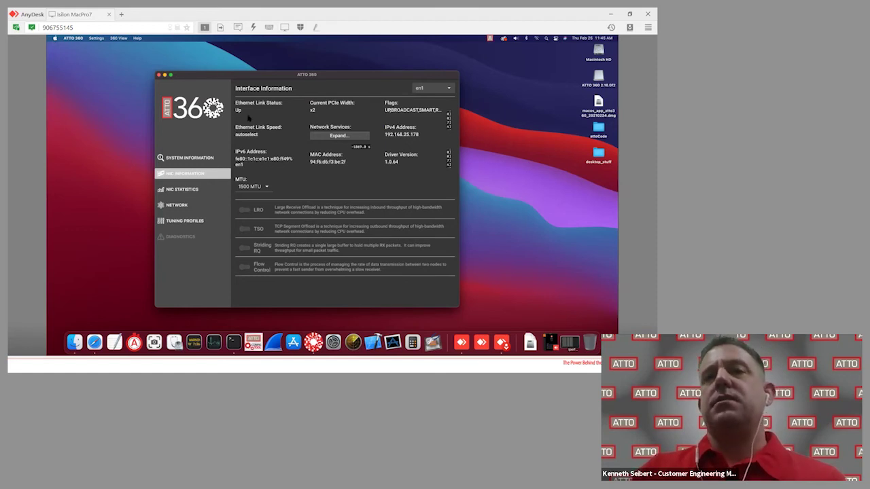
click(435, 89)
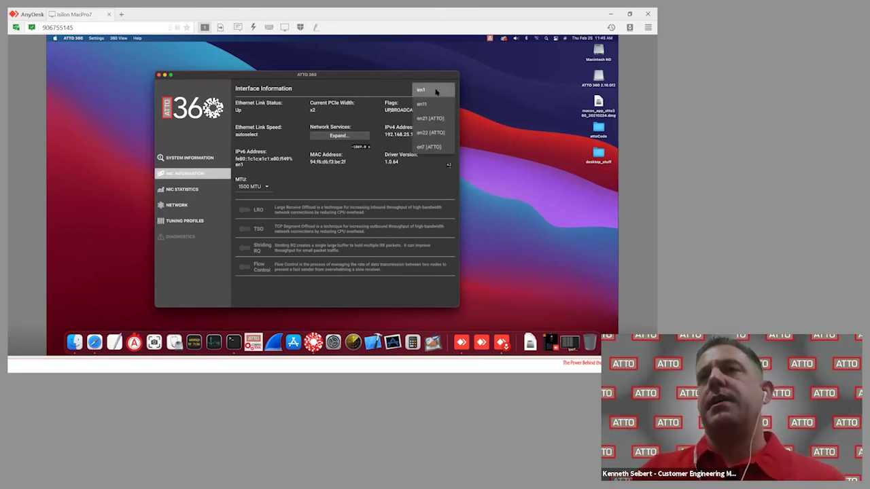
click(438, 147)
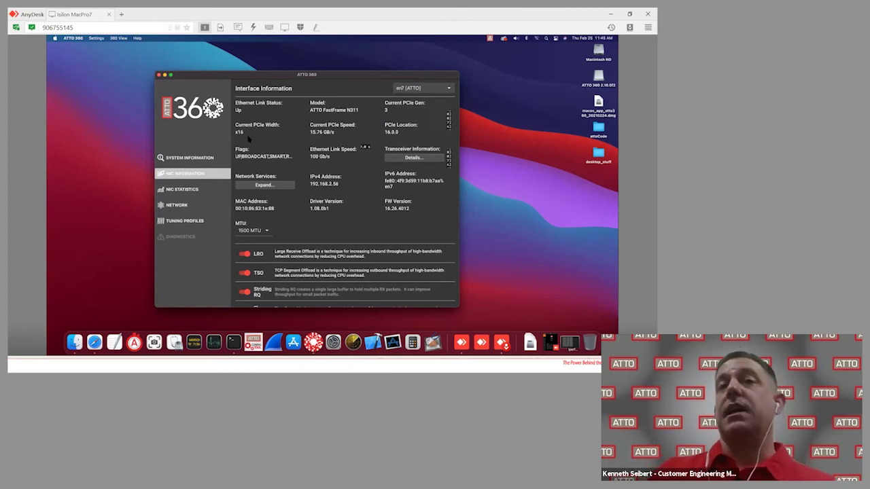
click(392, 158)
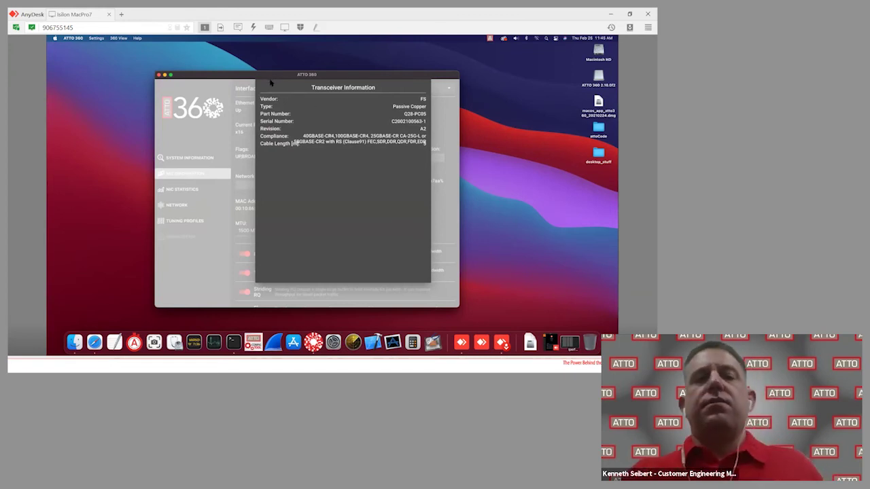
key(Escape)
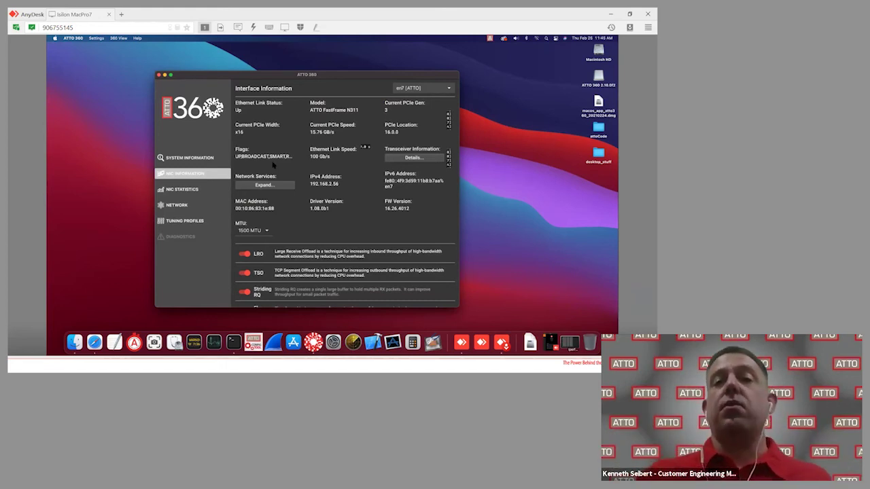
scroll(407, 263, down, 1)
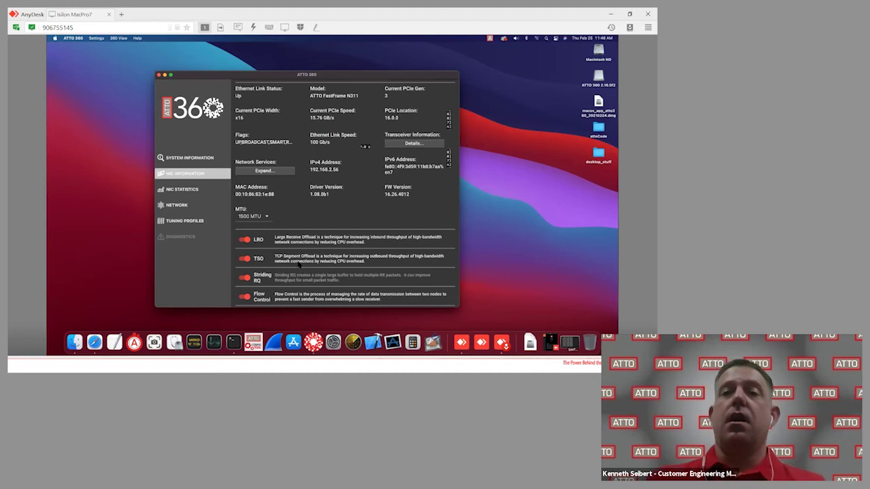
Show live en7 NIC Statistics in an enlarged window with the Tx Queues counters expanded.
click(180, 189)
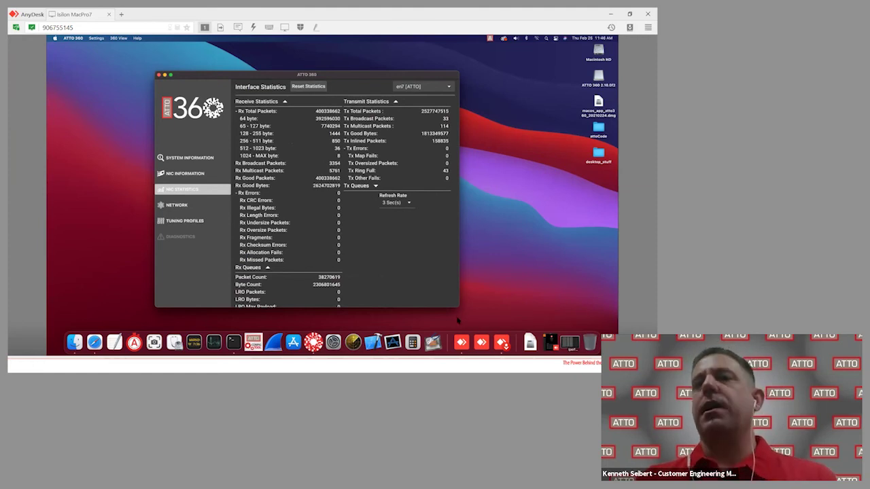
drag(457, 305, 468, 311)
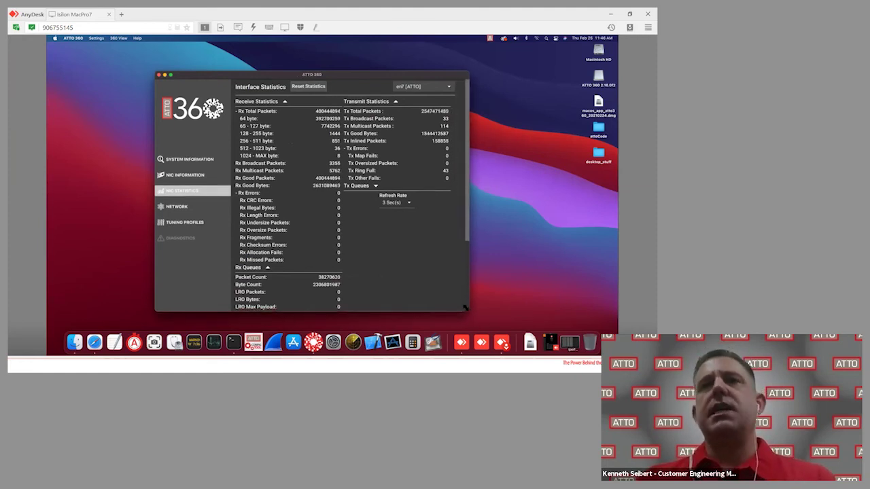
mouse_move(468, 239)
mouse_down()
mouse_move(476, 303)
mouse_move(467, 235)
mouse_up()
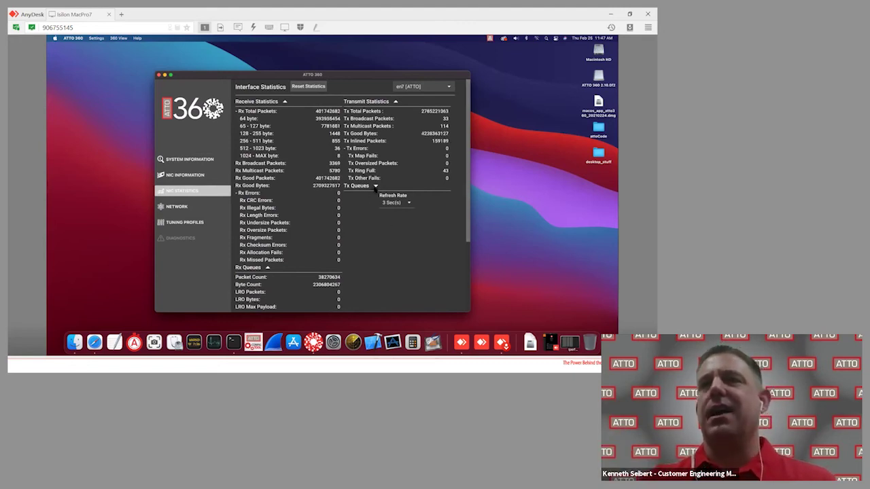
click(375, 187)
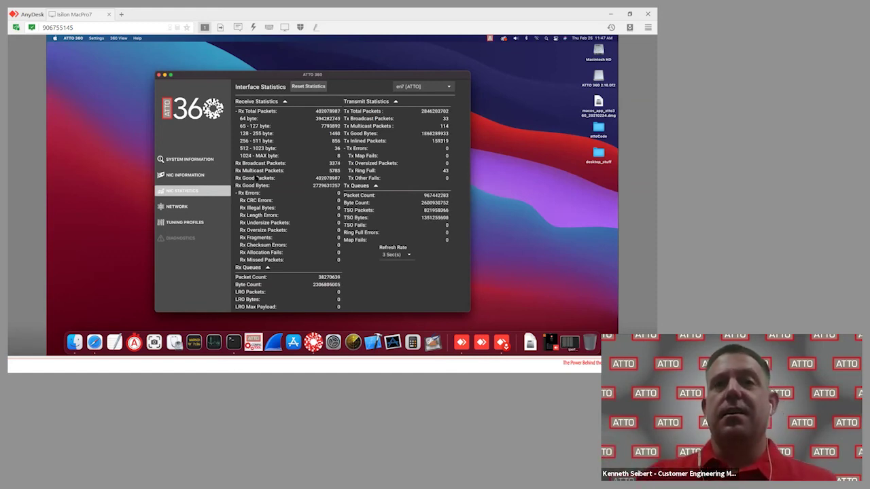
Open the Network connections table, checking its column settings without changing anything.
click(178, 205)
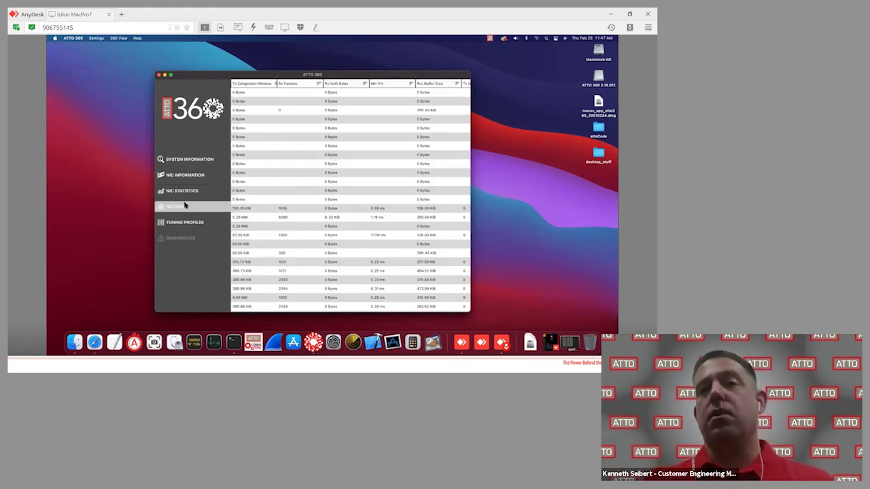
click(97, 38)
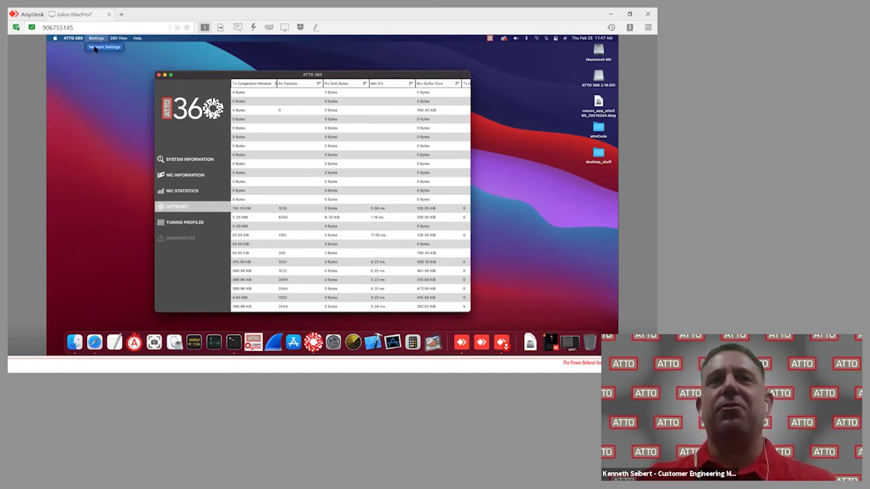
click(95, 48)
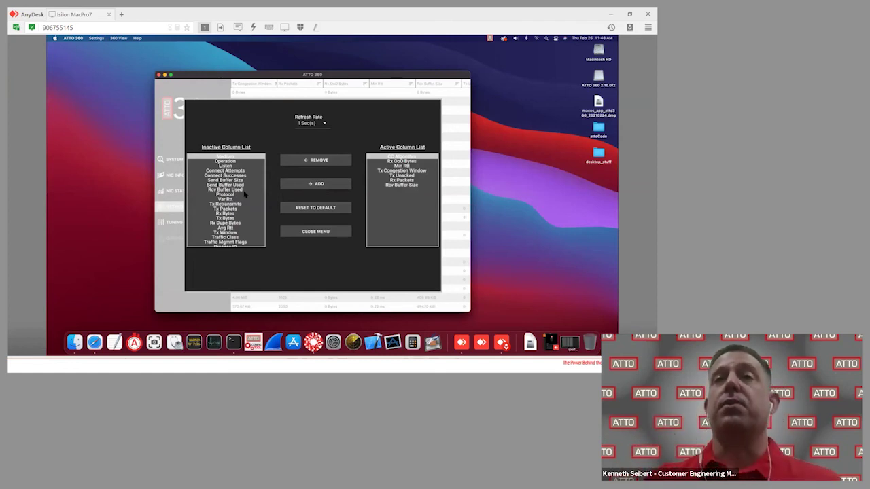
click(306, 231)
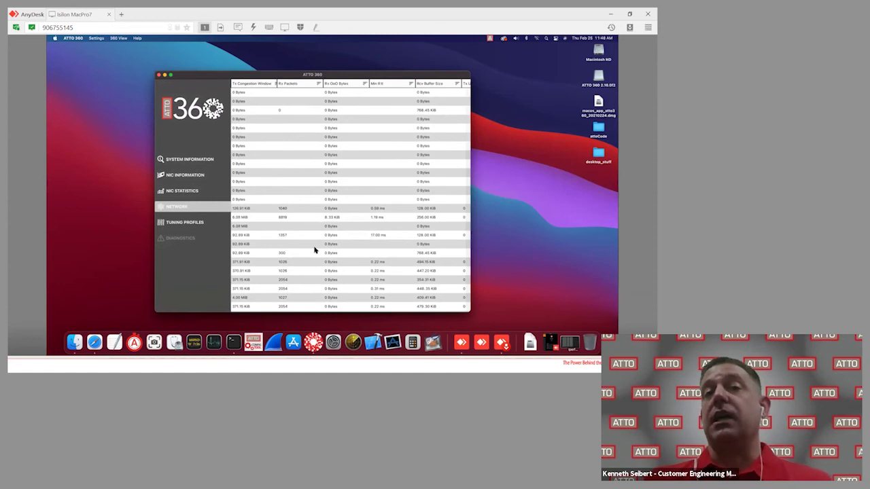
Apply the High Throughput tuning profile, accepting the disk disconnect warning.
click(201, 224)
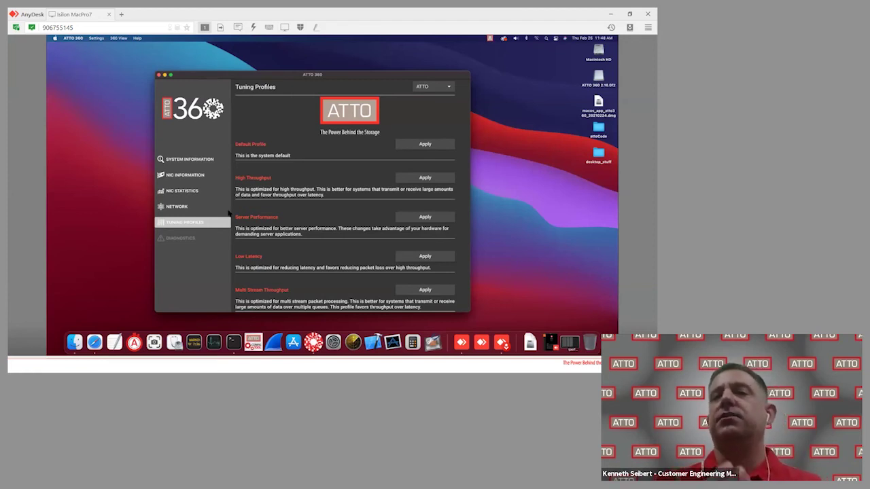
click(414, 179)
click(302, 208)
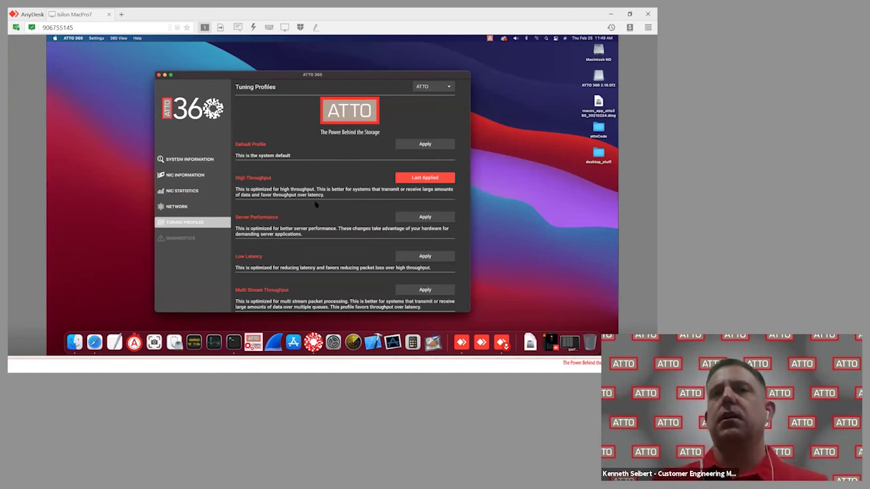
Review the ATTO tuning profiles list and show the ATTO, Avid and DELL OneFS profile sets.
scroll(288, 199, down, 3)
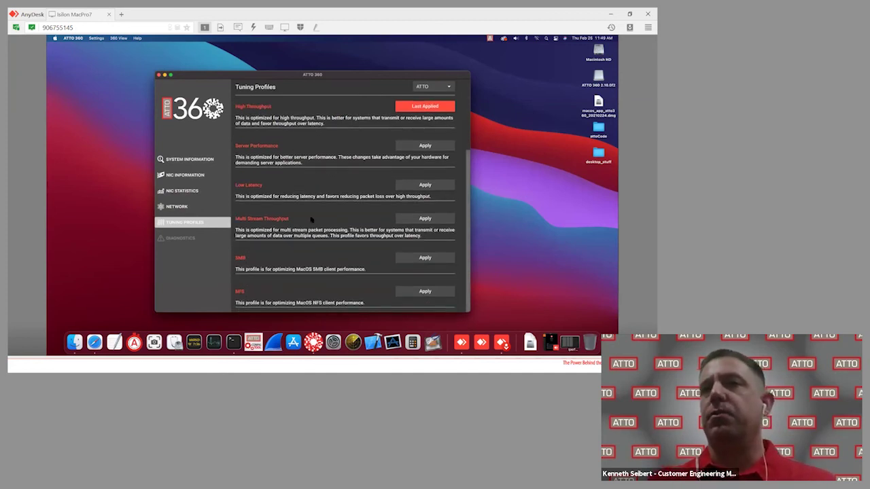
scroll(340, 279, up, 3)
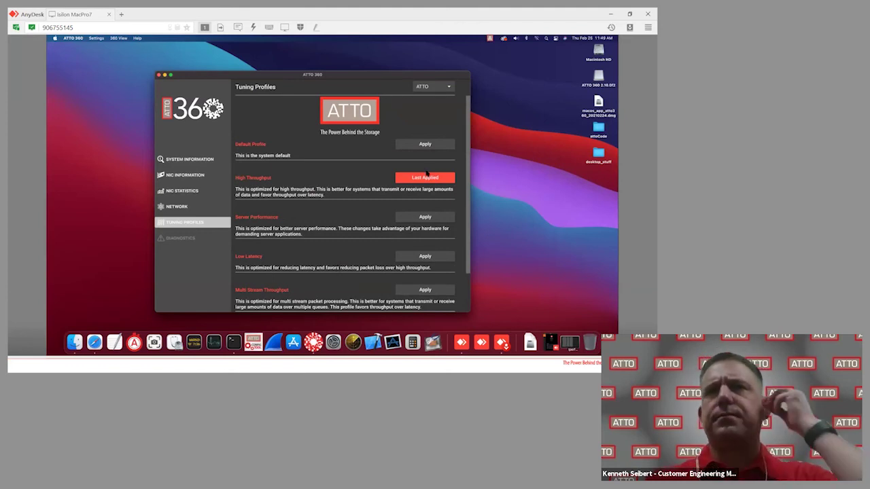
click(438, 87)
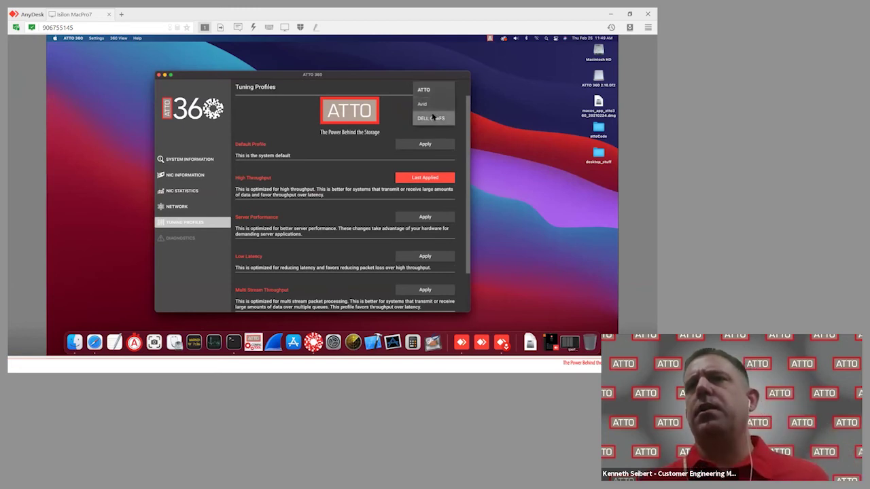
Switch to the DELL OneFS profile set (OneFS SMB and NFS), then reopen the set list.
click(431, 119)
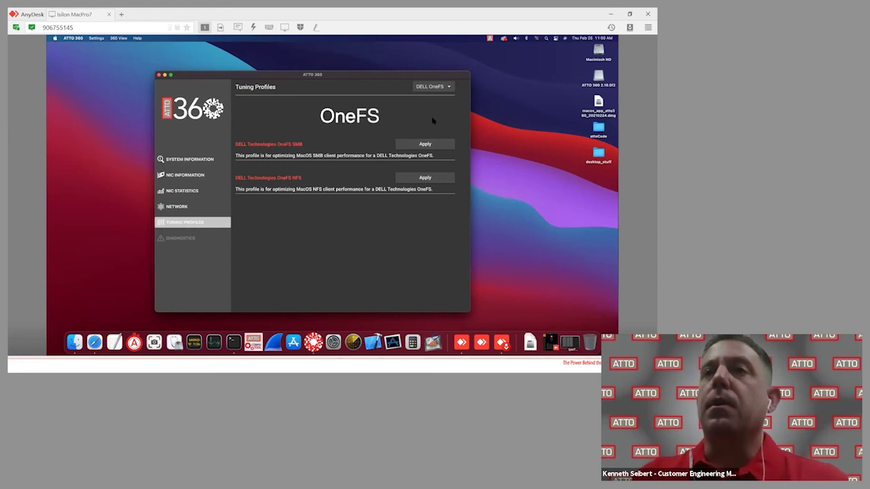
click(432, 85)
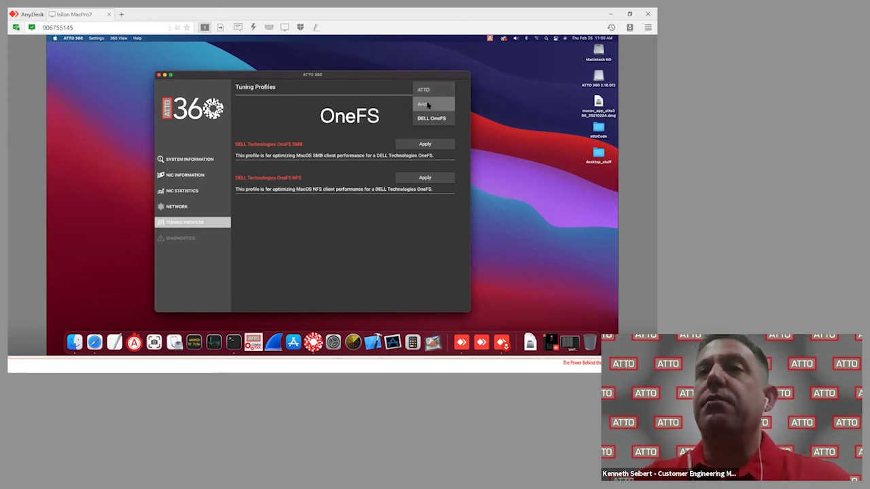
Choose the Avid profile set to show its Avid NEXIS client profile.
click(429, 106)
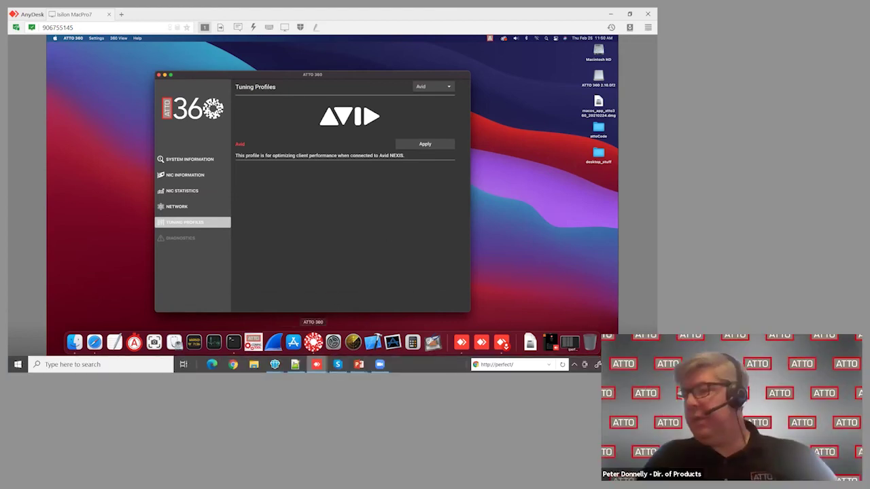
Switch to the M1 Mac's AnyDesk session and review its en25 interface statistics.
mouse_move(316, 364)
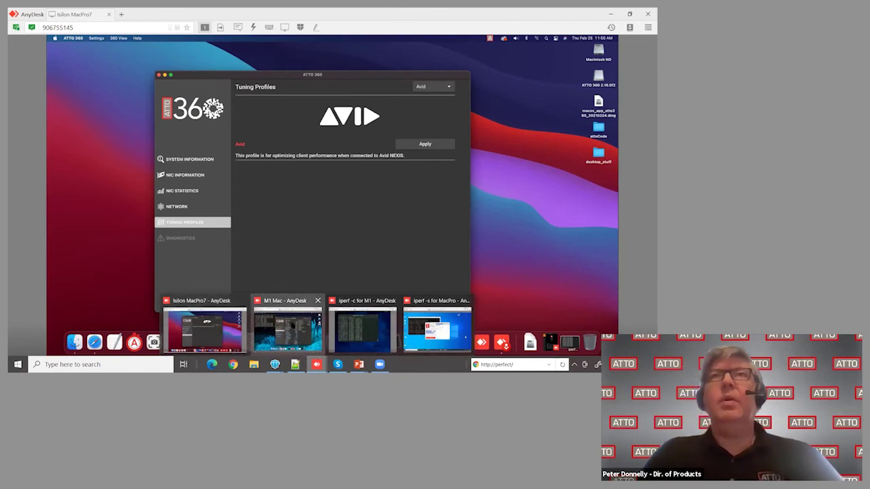
click(285, 331)
drag(353, 84, 263, 81)
scroll(304, 200, down, 3)
scroll(304, 200, up, 3)
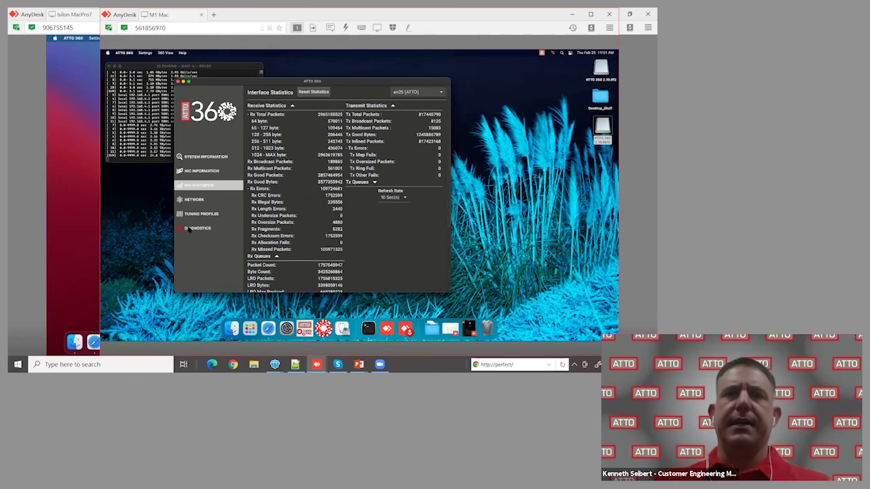
Show the M1 Mac's three en25 Diagnostics issues: dropped Rx packets, physical-layer errors, oversized MTU packets.
click(188, 230)
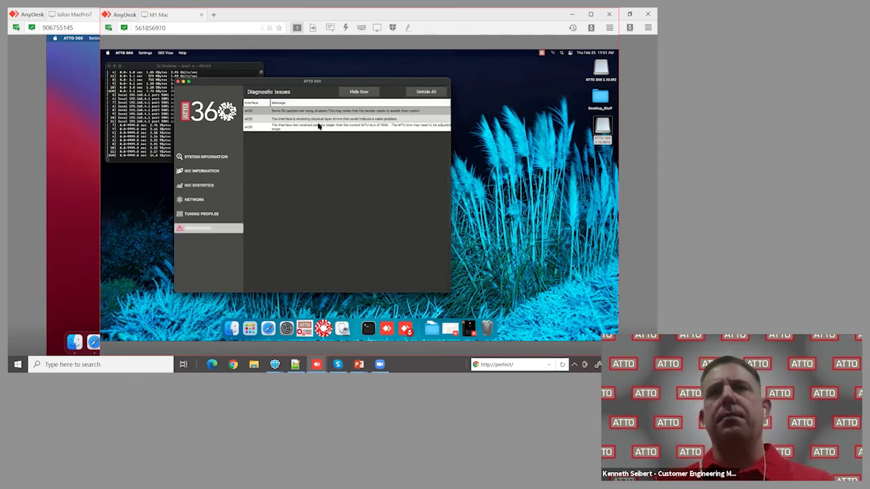
drag(319, 84, 319, 98)
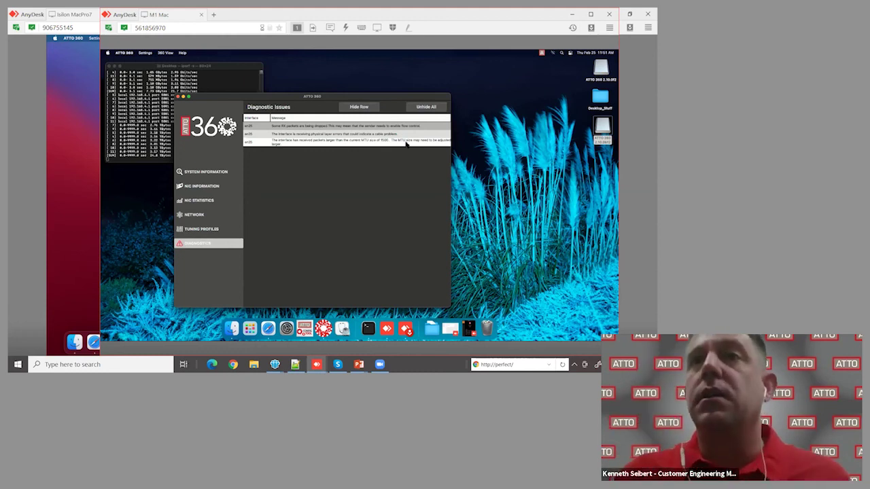
Return to en25 NIC Statistics showing 1752599 CRC errors and 105971325 missed packets.
click(201, 202)
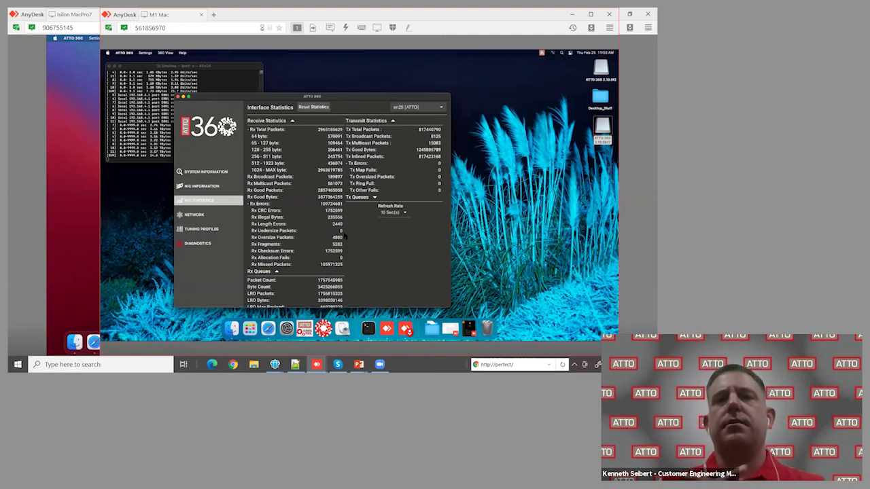
mouse_move(317, 365)
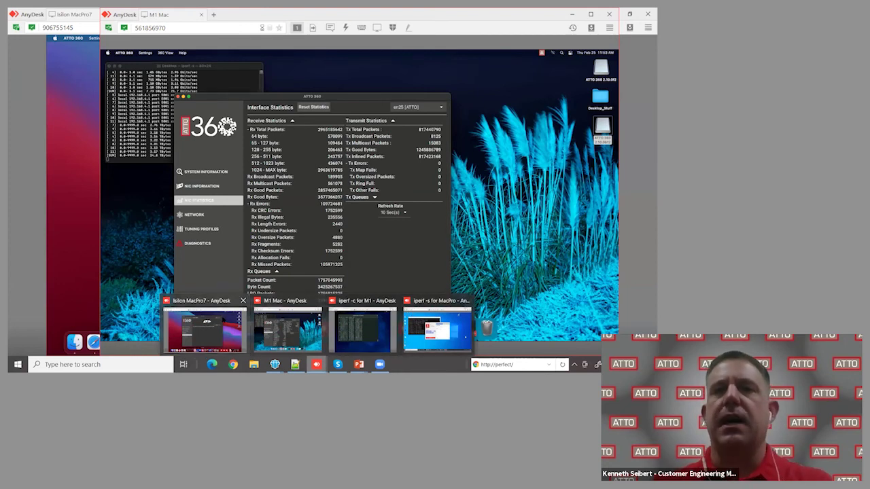
Switch back to the Isilon MacPro7 and open its 360 View Throughput and Error Counters dashboard in Safari.
click(204, 329)
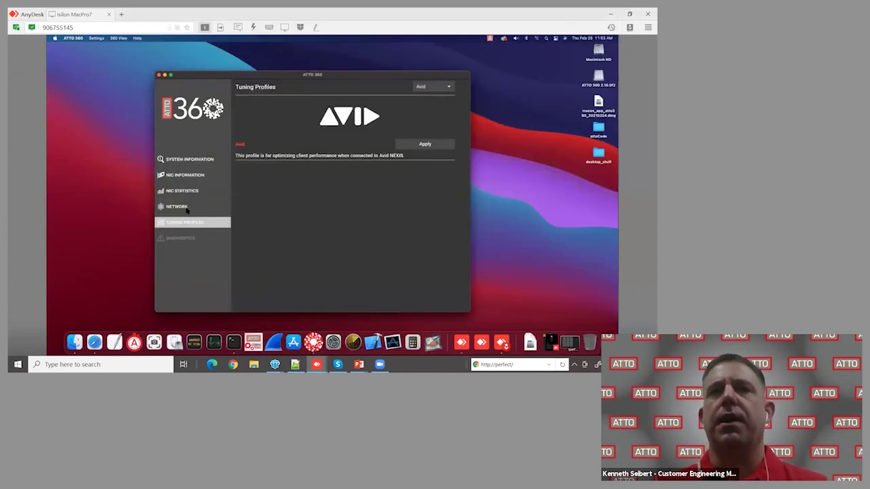
click(180, 162)
click(249, 198)
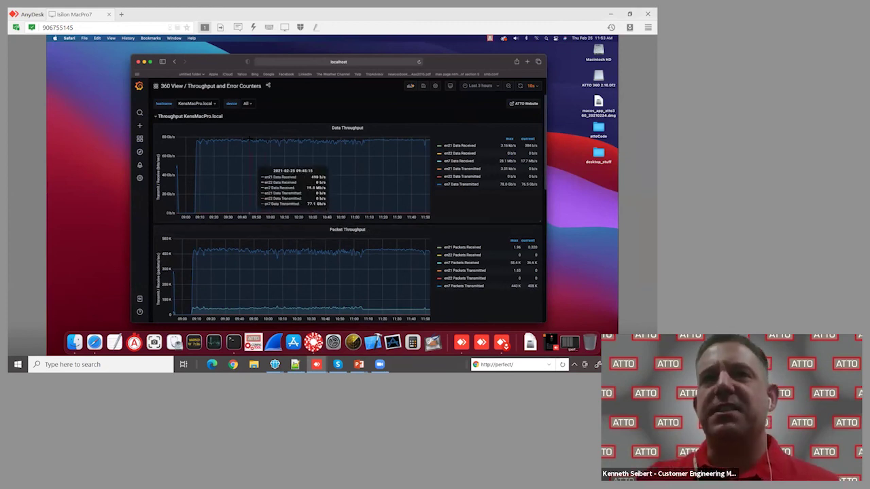
Zoom the Throughput and Error Counters charts into 10:08–10:28 and scroll through the panels.
double_click(269, 153)
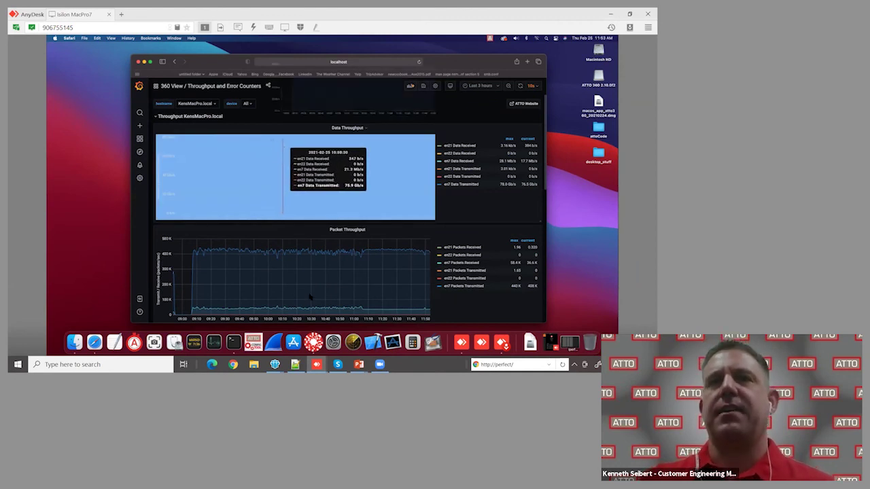
drag(281, 271, 310, 272)
click(344, 290)
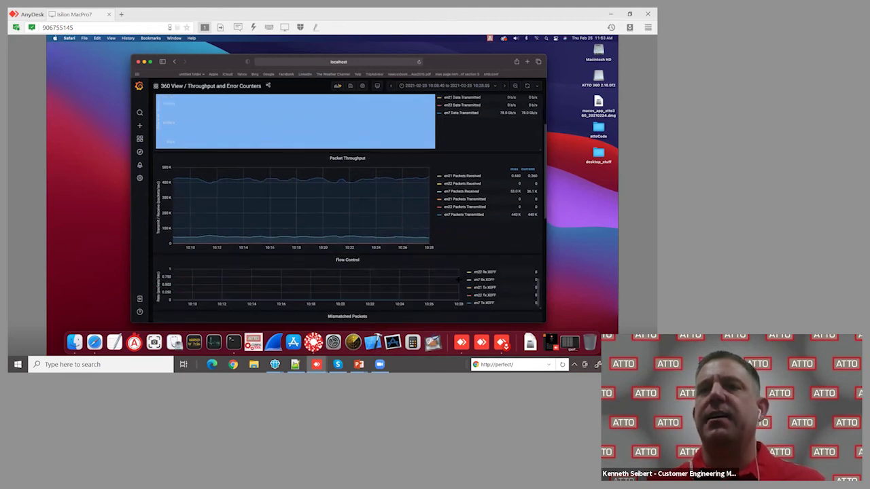
scroll(352, 246, down, 5)
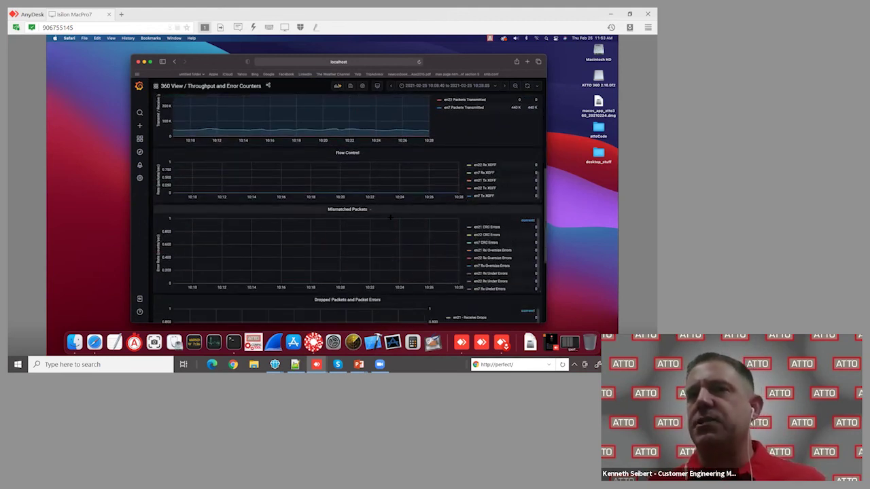
scroll(360, 272, down, 3)
scroll(391, 281, down, 2)
scroll(381, 224, up, 10)
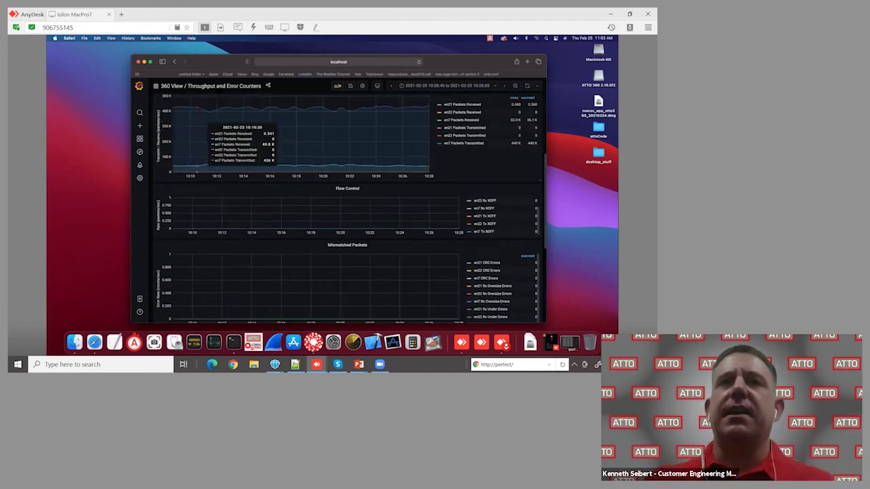
Reopen Throughput and Error Counters from dashboard search, review it, then list recent dashboards.
click(216, 86)
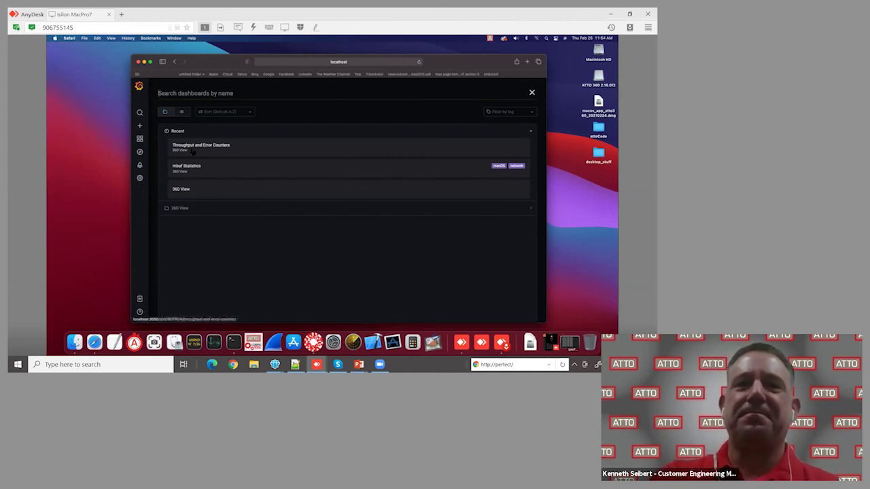
click(200, 147)
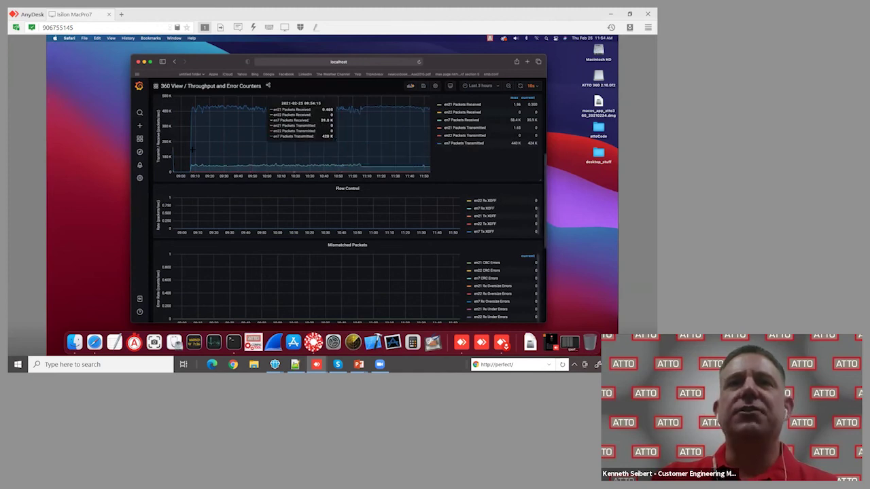
scroll(408, 251, down, 3)
scroll(390, 264, up, 5)
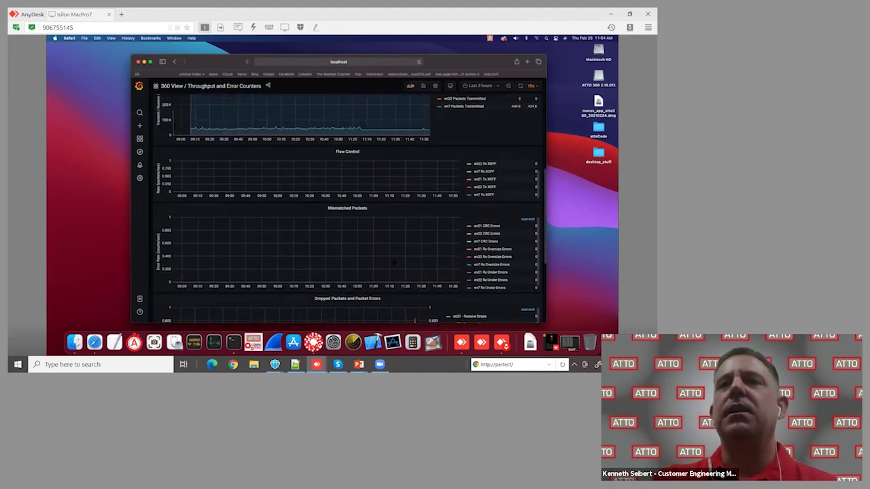
scroll(391, 264, up, 2)
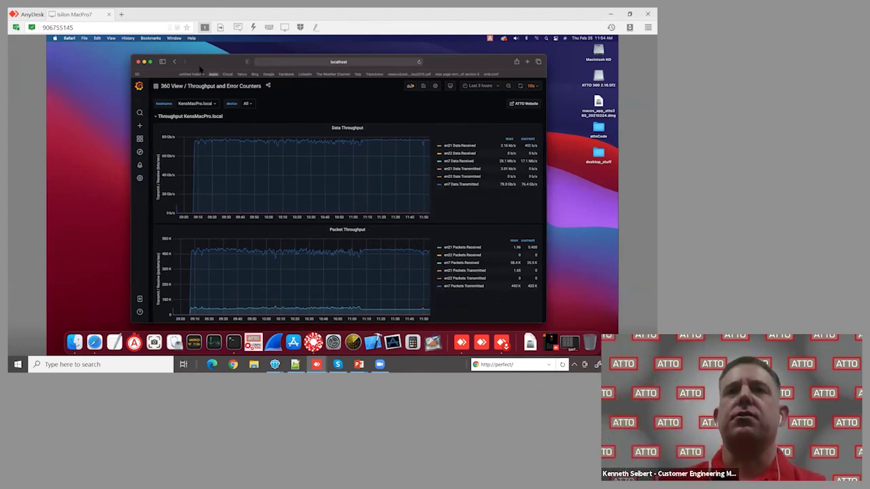
click(205, 88)
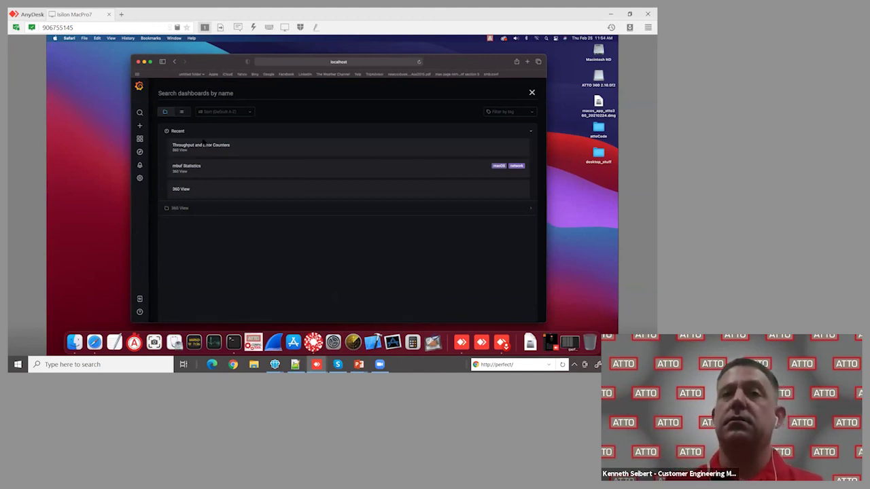
Switch to the mbuf Statistics dashboard, discarding unsaved changes, then minimize Safari.
click(207, 172)
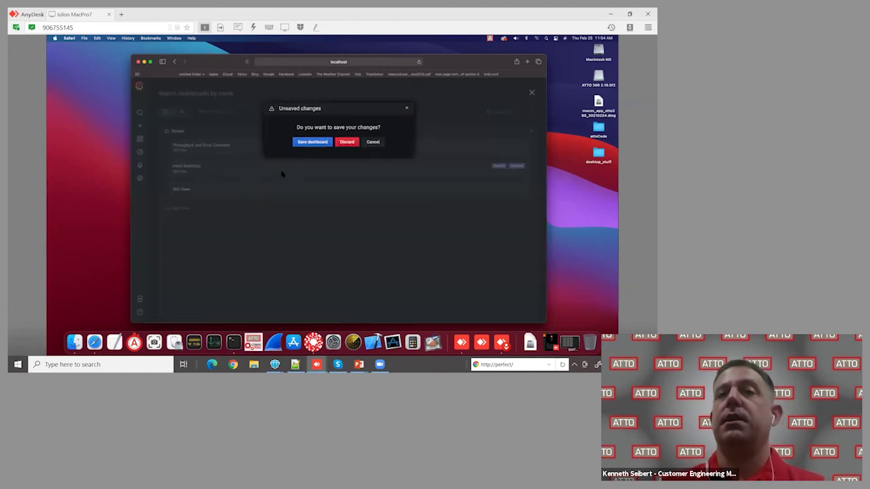
click(347, 142)
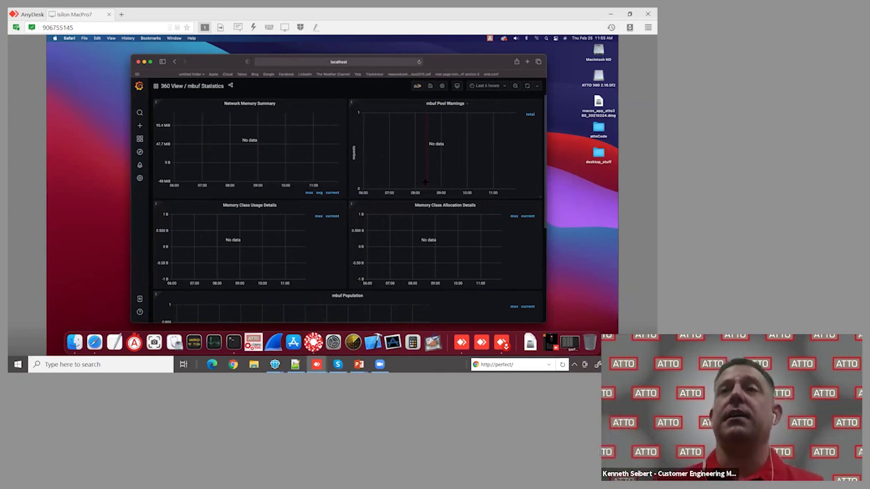
click(144, 62)
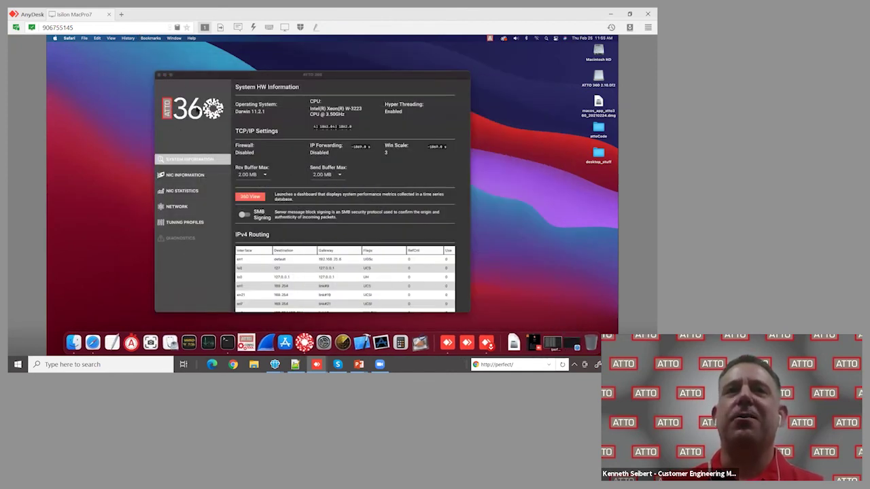
Run Help > Run Diagnostics and save the bundle as 'jkljkljk' to Macintosh HD.
click(374, 85)
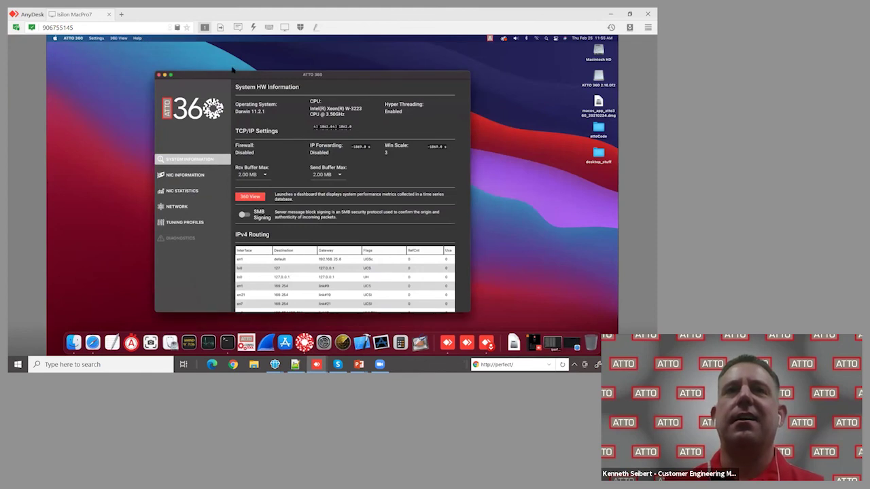
click(138, 38)
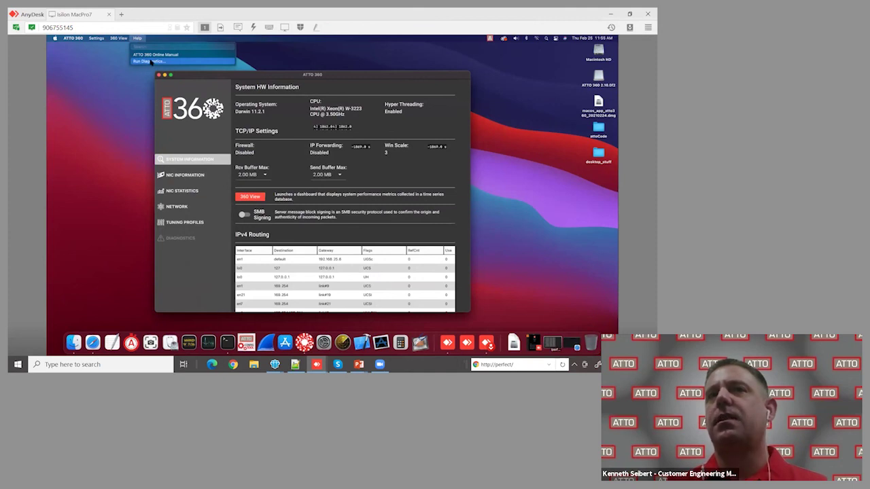
click(150, 61)
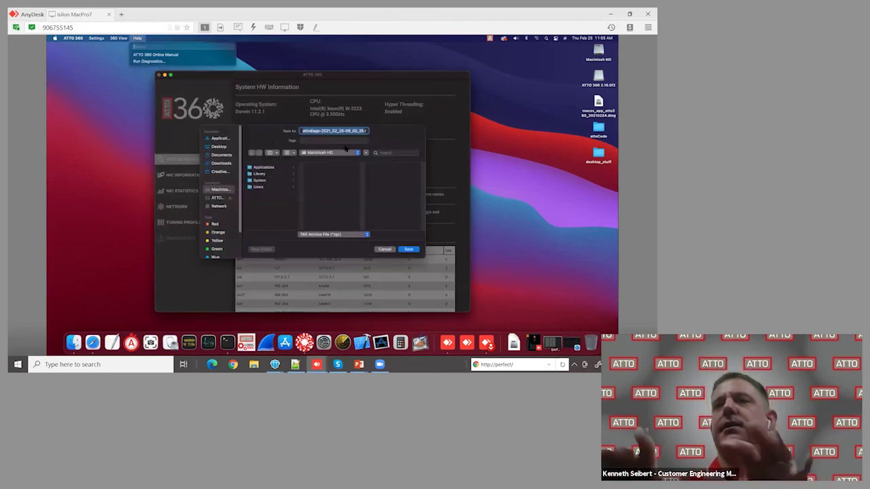
text(server)
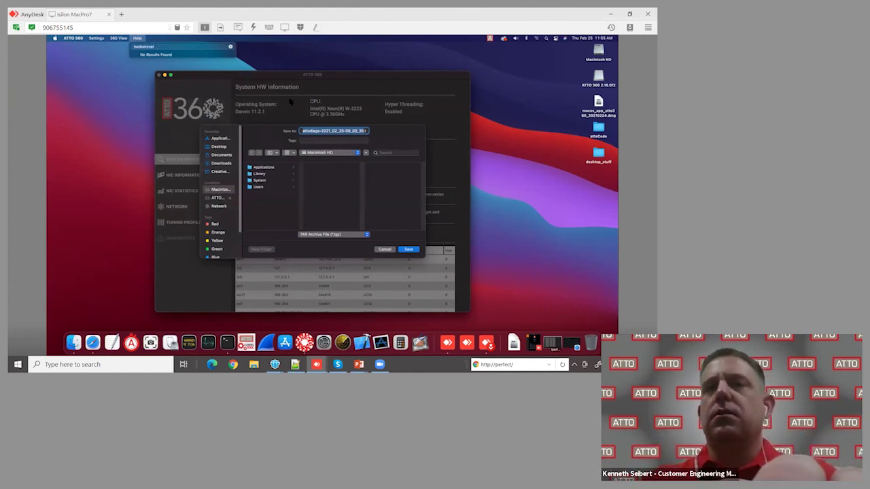
click(316, 132)
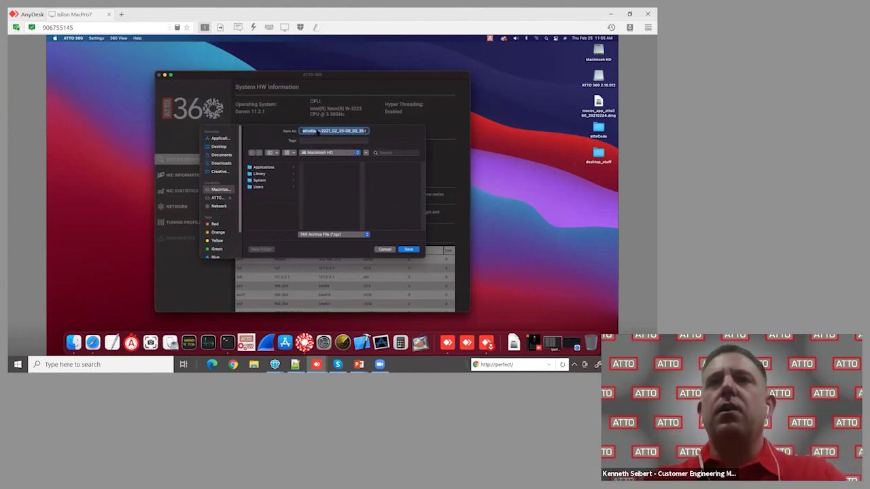
text(jkljkljk.tgz)
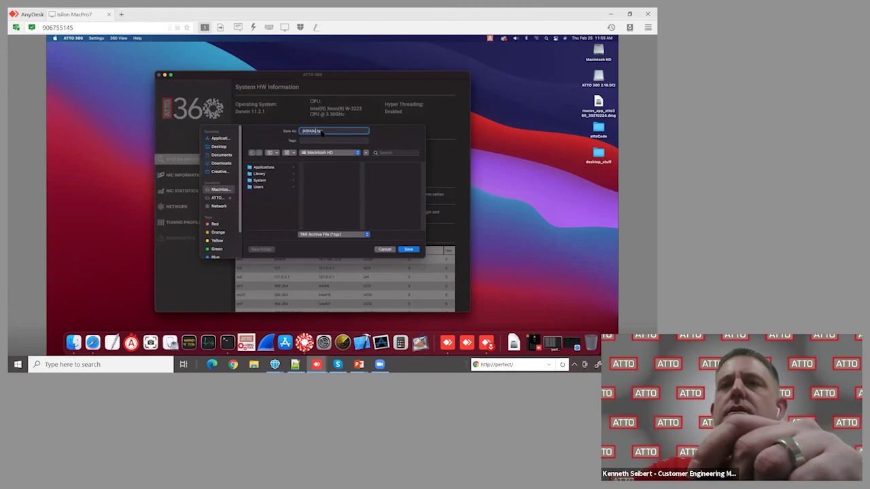
click(409, 249)
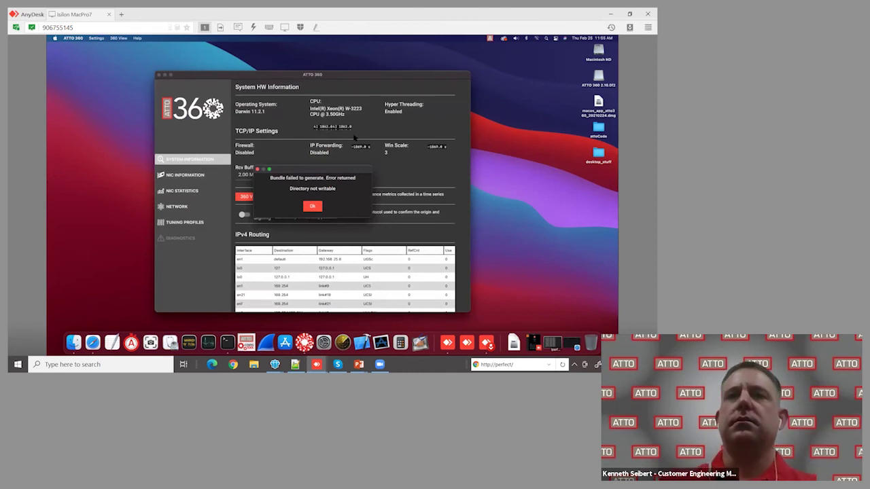
Dismiss the 'Bundle failed to generate… Directory not writable' error with Ok.
click(317, 206)
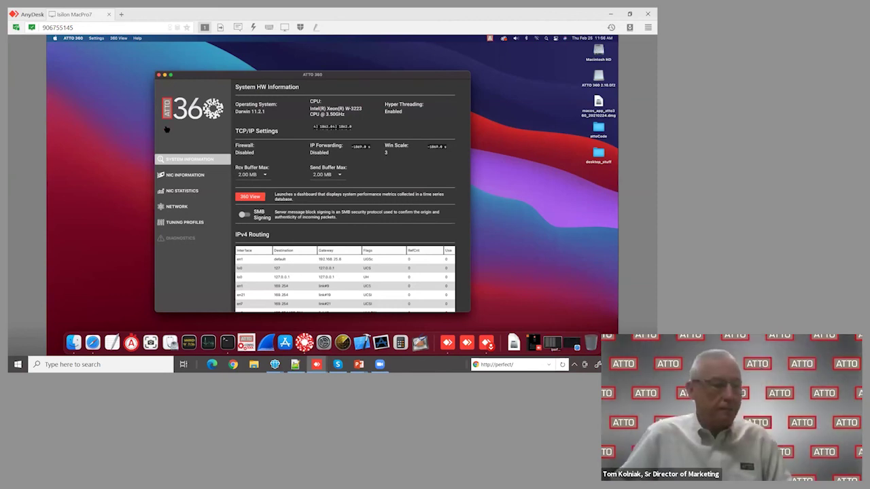
Bring the M1 Mac AnyDesk session forward to show its en25 Interface Statistics.
mouse_move(316, 364)
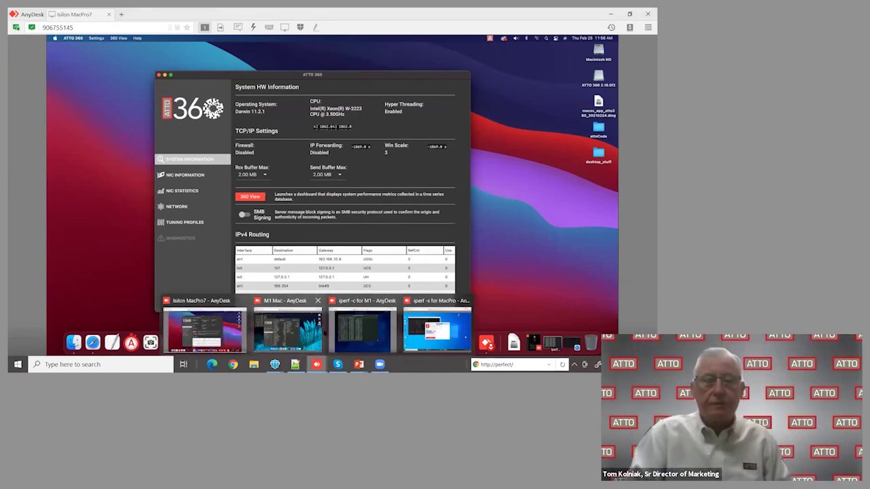
click(312, 334)
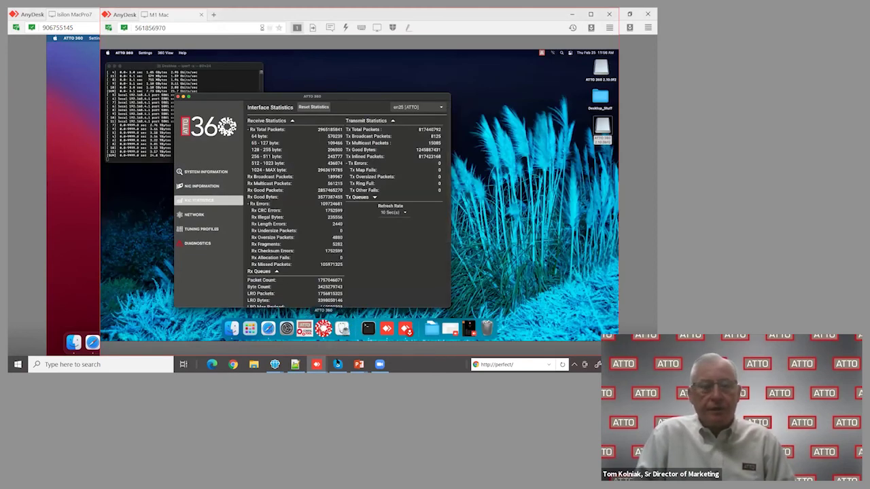
mouse_move(315, 365)
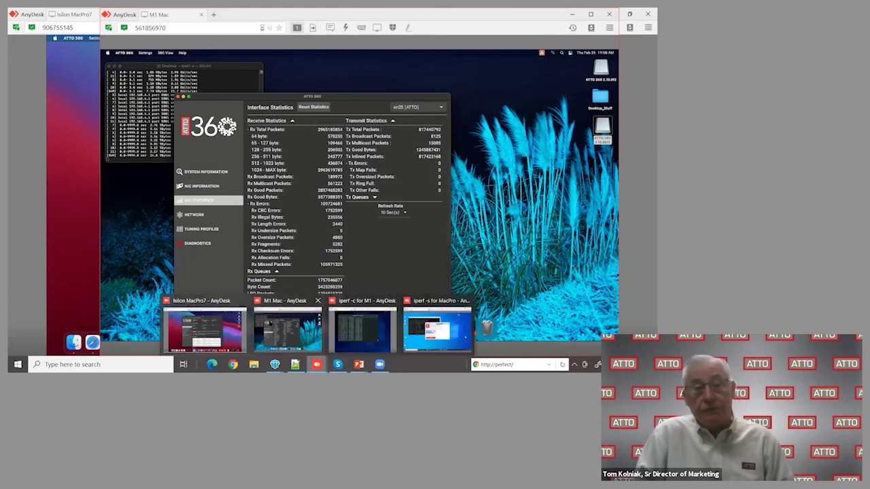